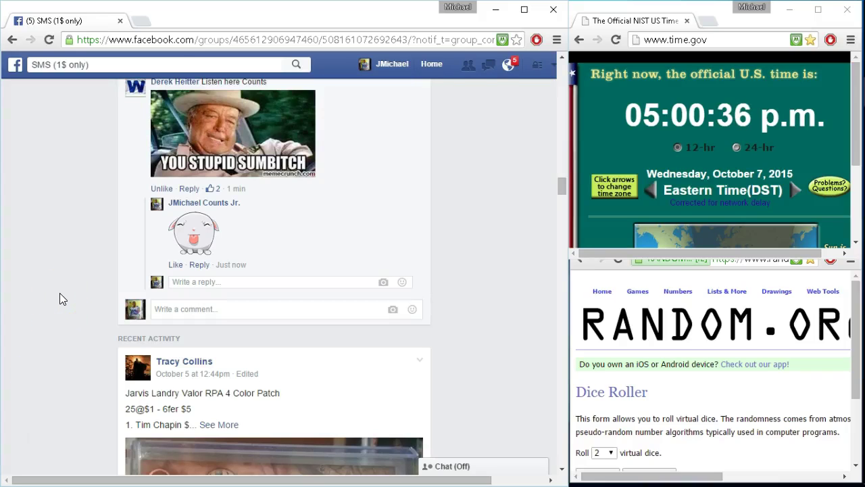
# Step: Scroll the group post's comments until the numbered 1–17 spot list is visible
pyautogui.scroll(15, 86, 296)
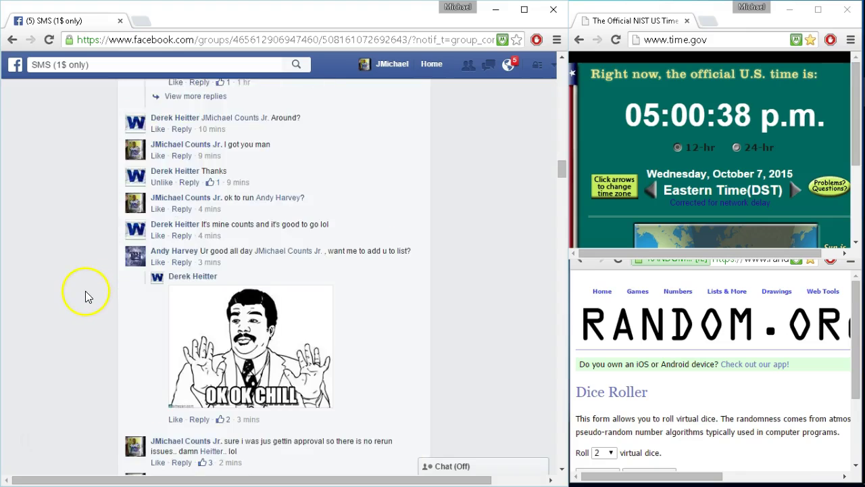
pyautogui.scroll(10, 88, 296)
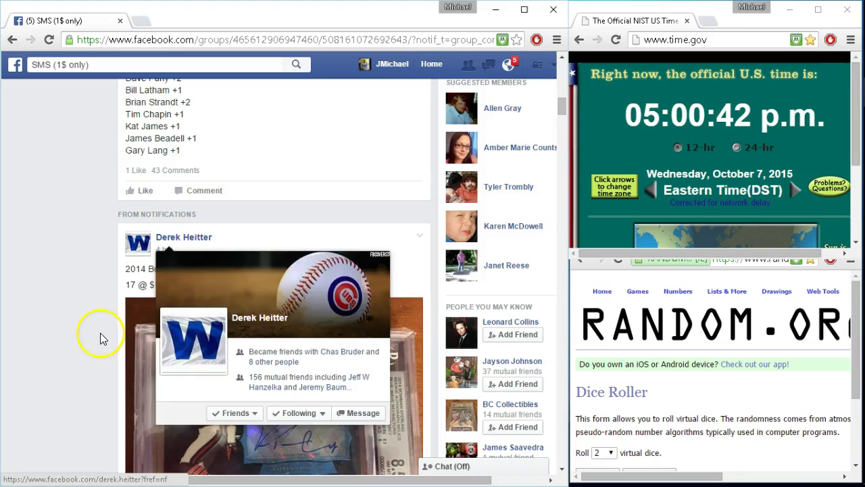
pyautogui.scroll(-3, 89, 342)
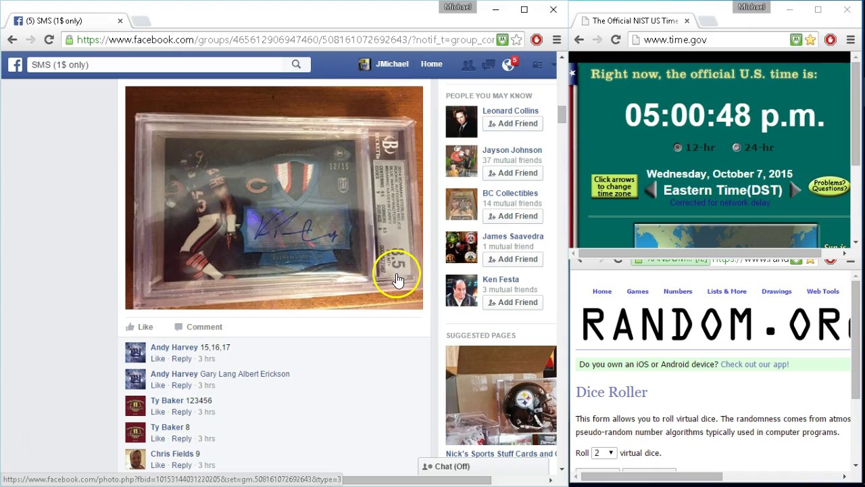
pyautogui.scroll(-10, 88, 308)
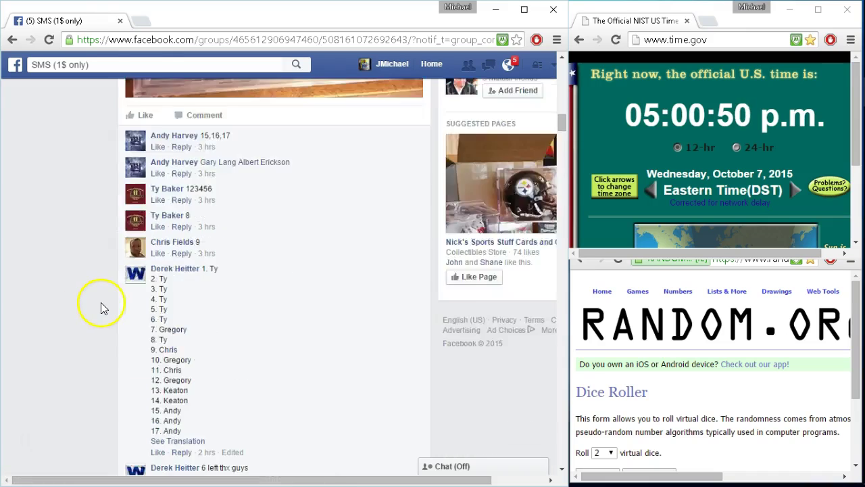
pyautogui.scroll(5, 105, 308)
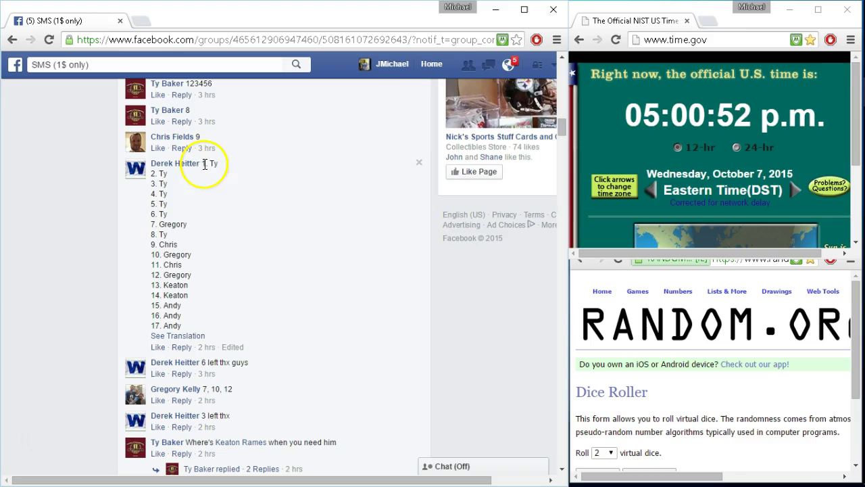
# Step: Select and copy the whole numbered 1–17 spot list comment
pyautogui.moveTo(202, 164); pyautogui.dragTo(268, 326)
pyautogui.rightClick(285, 302)
pyautogui.click(301, 306)
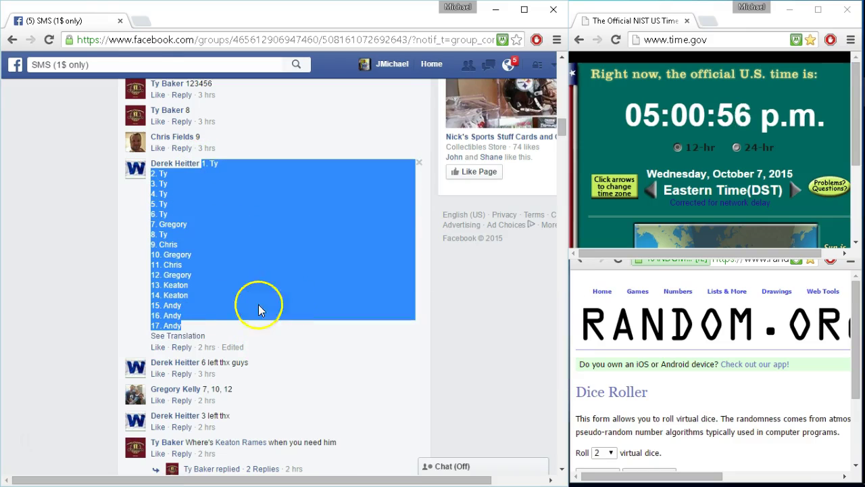
# Step: Post a 'LIVE' comment on the group post
pyautogui.scroll(-5, 236, 301)
pyautogui.scroll(-15, 215, 299)
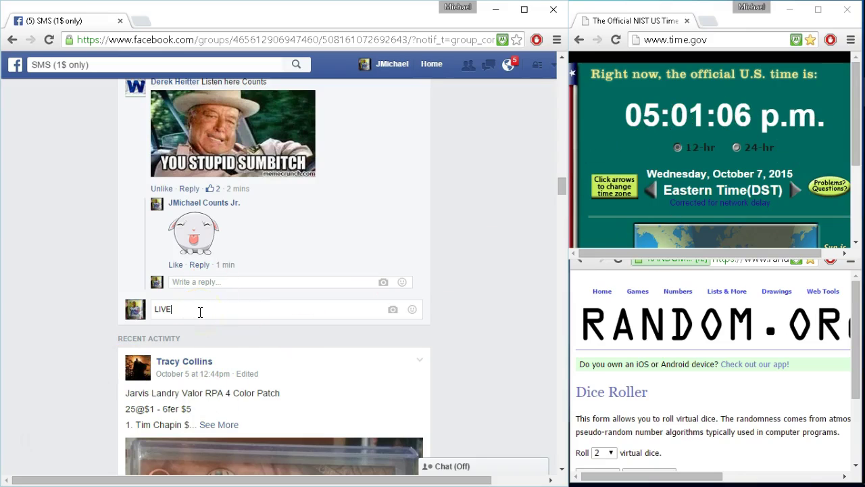
pyautogui.press('Return')
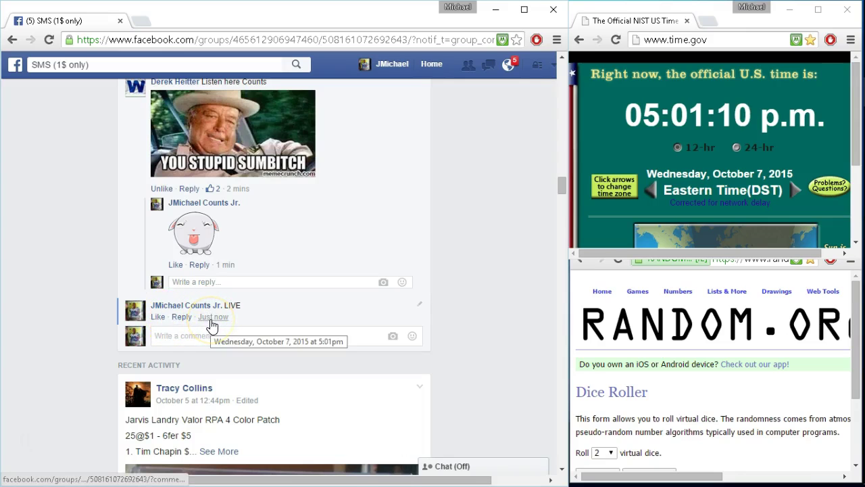
pyautogui.click(361, 338)
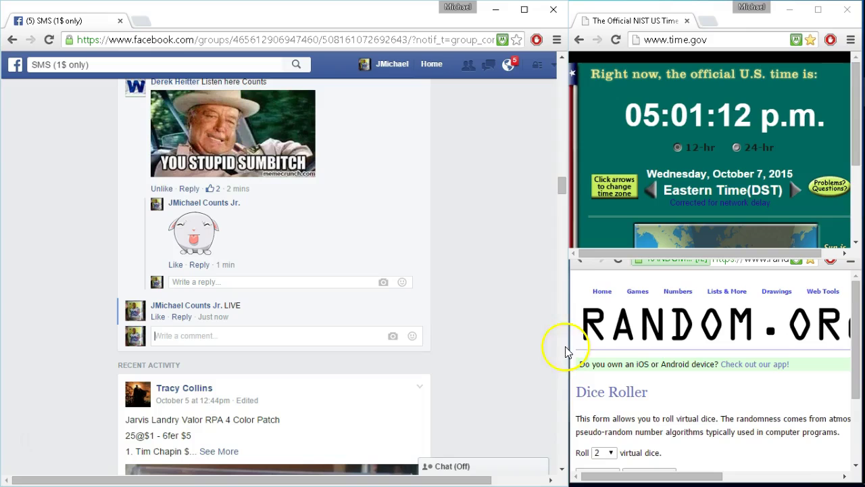
# Step: Load RANDOM.ORG's List Randomizer in a new tab and paste in the 17-line spot list
pyautogui.click(140, 24)
pyautogui.click(108, 67)
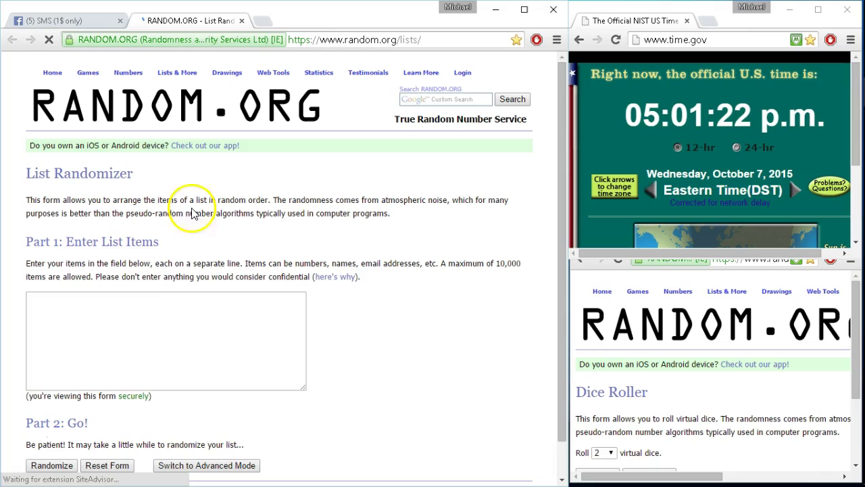
pyautogui.click(94, 319)
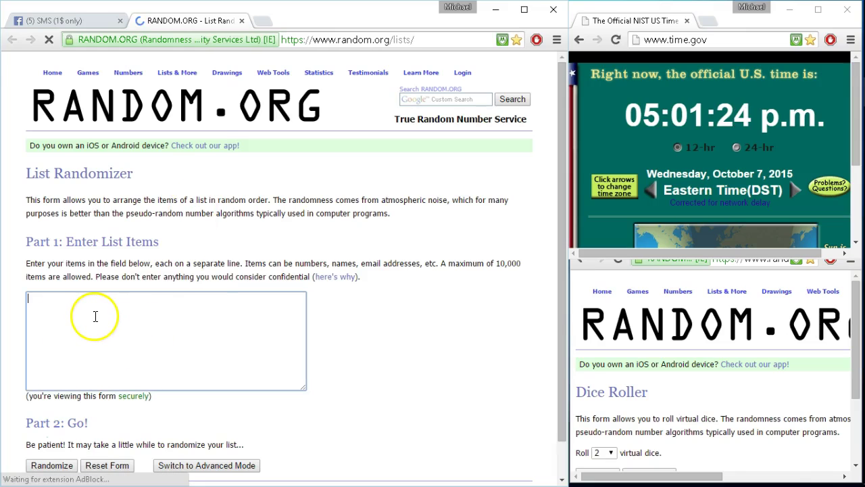
pyautogui.rightClick(92, 318)
pyautogui.click(109, 181)
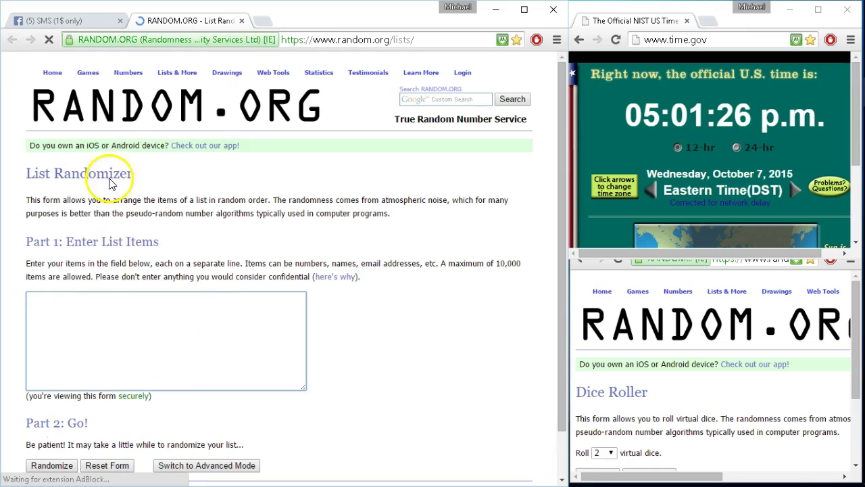
pyautogui.click(115, 325)
pyautogui.hotkey('ctrl', 'v')
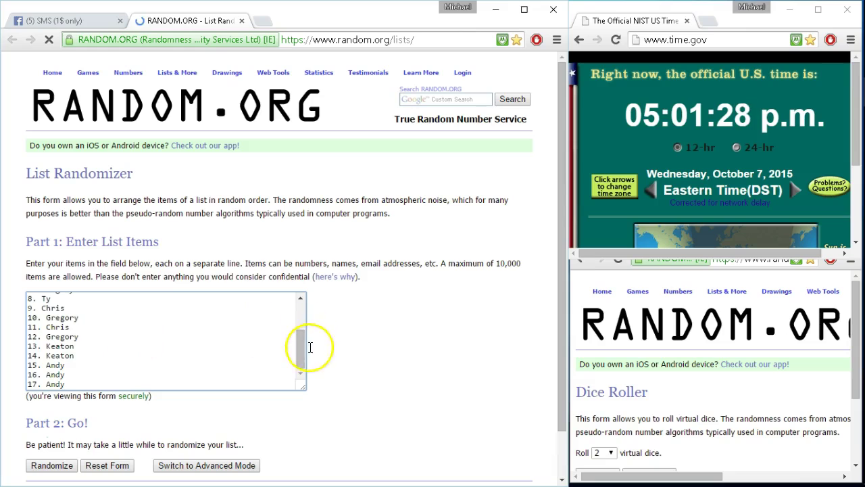
pyautogui.moveTo(295, 351); pyautogui.dragTo(298, 300)
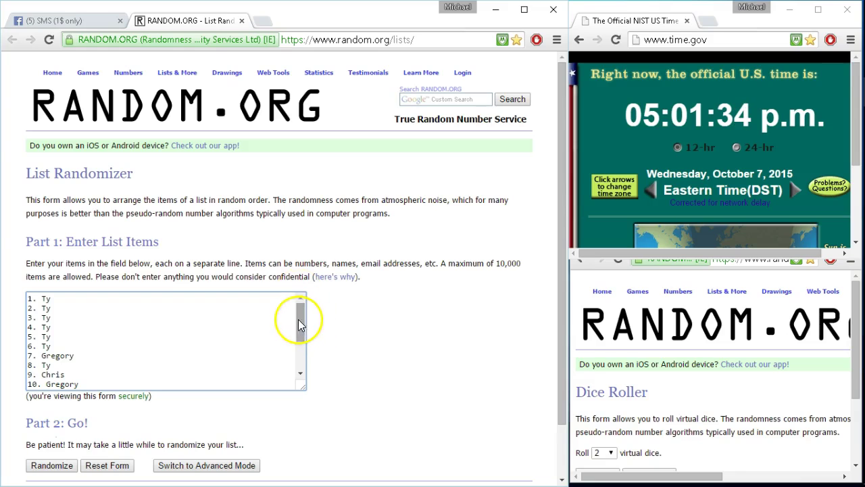
pyautogui.moveTo(301, 316); pyautogui.dragTo(301, 343)
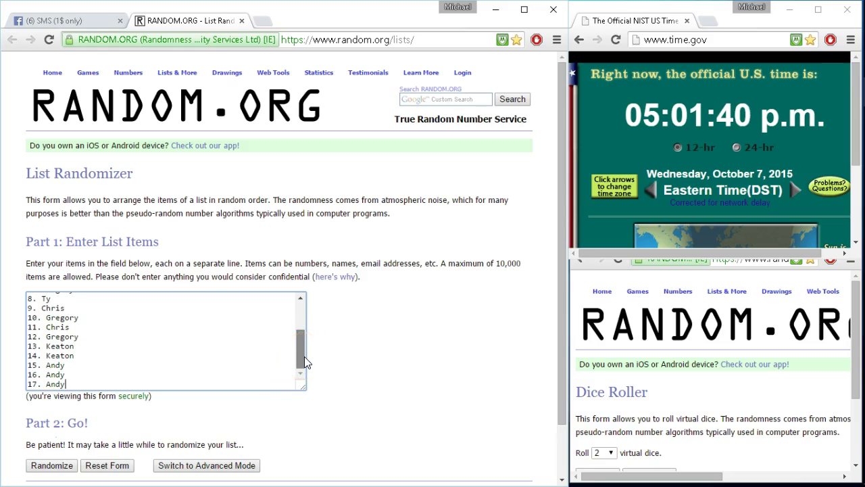
pyautogui.scroll(-3, 656, 426)
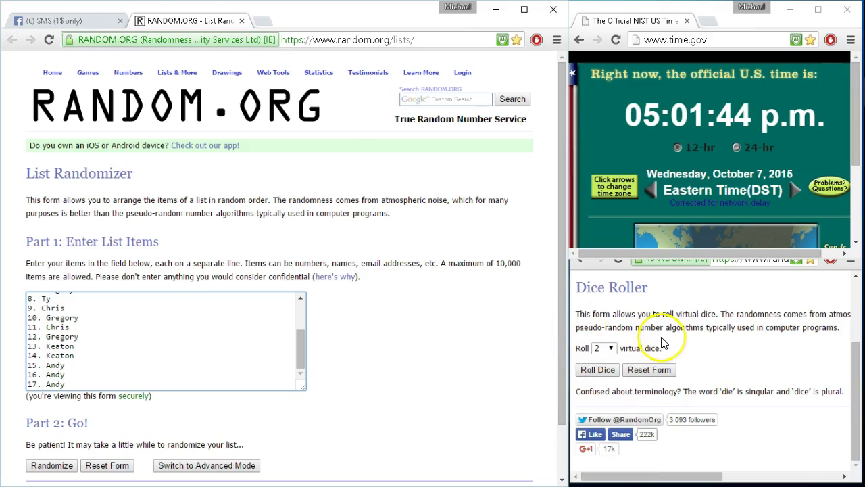
# Step: Scroll back up to the Facebook group rules, then return to the List Randomizer tab
pyautogui.click(63, 21)
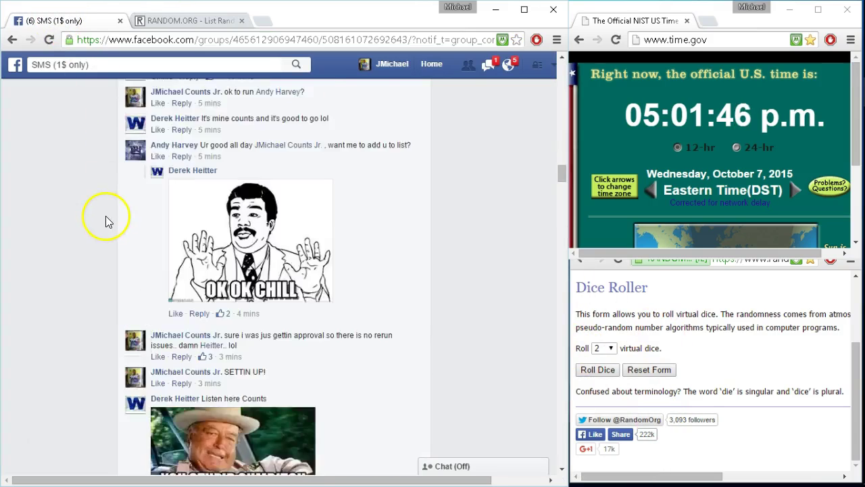
pyautogui.scroll(20, 105, 217)
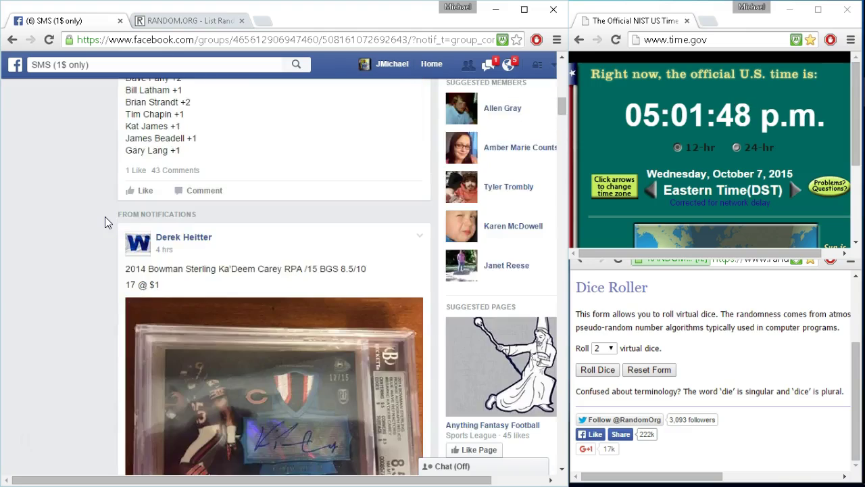
pyautogui.scroll(6, 105, 221)
pyautogui.scroll(2, 176, 185)
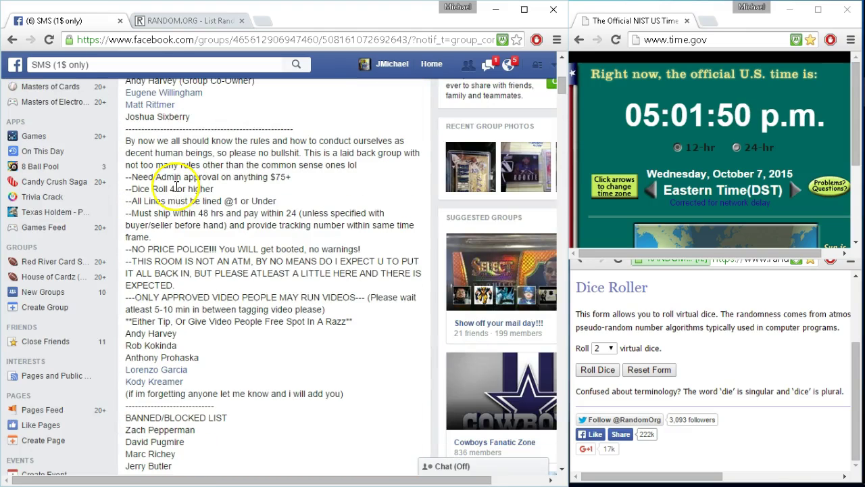
pyautogui.click(196, 23)
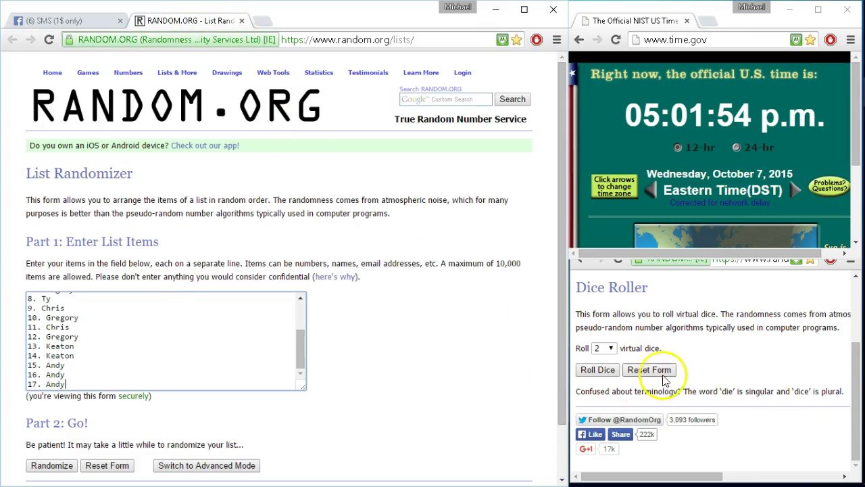
# Step: Roll the two dice, getting 3 and 1 for a total of 4, then return to the List Randomizer
pyautogui.click(588, 370)
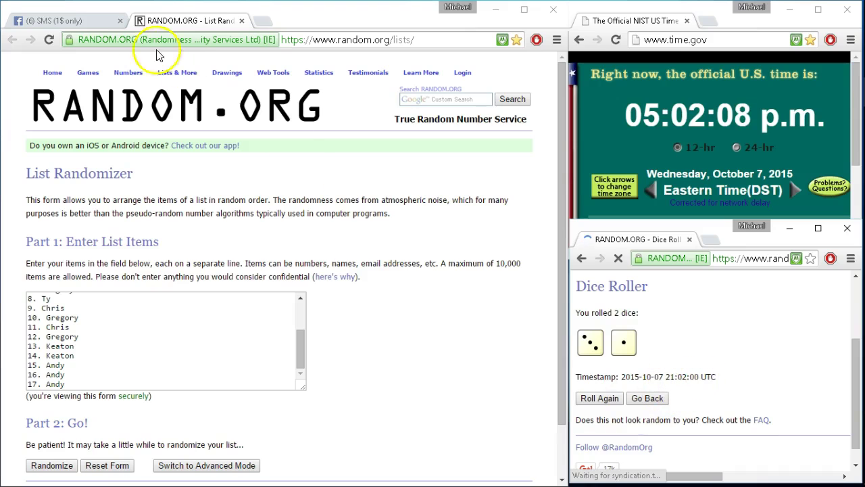
pyautogui.click(131, 140)
pyautogui.hotkey('ctrl', 'Tab')
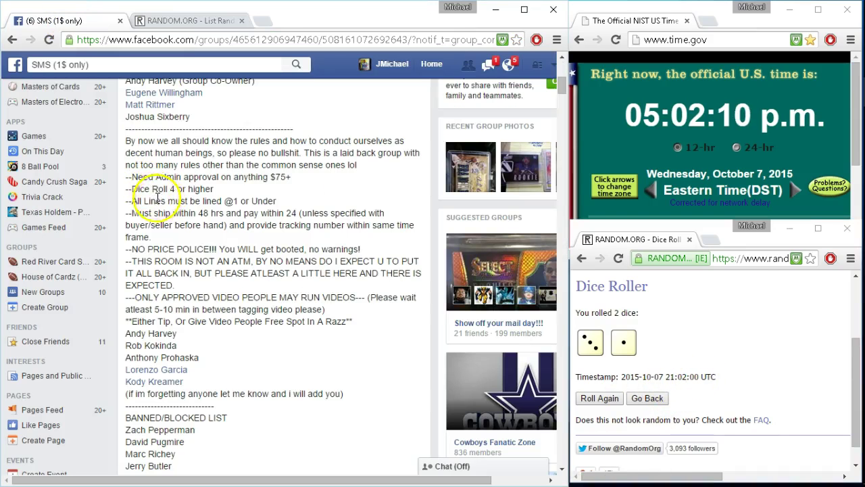
pyautogui.click(187, 21)
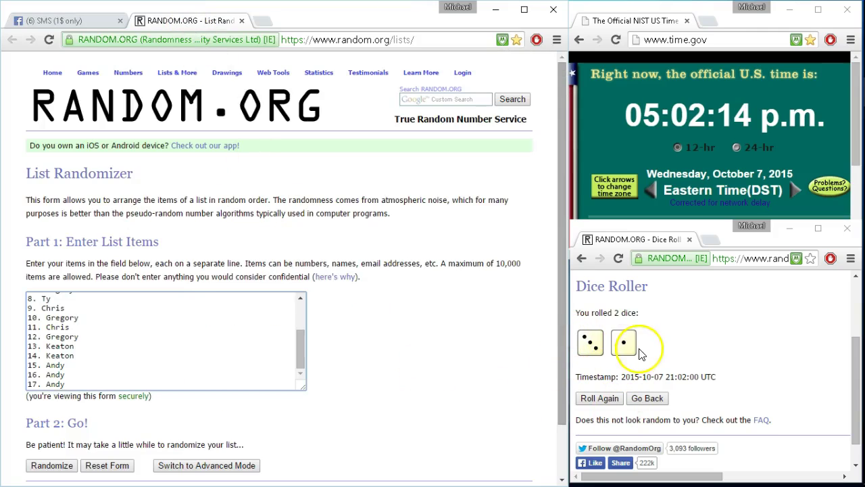
# Step: Shuffle the 17-entry list 4 times and highlight '4 times' and the winner, 7. Gregory
pyautogui.click(52, 466)
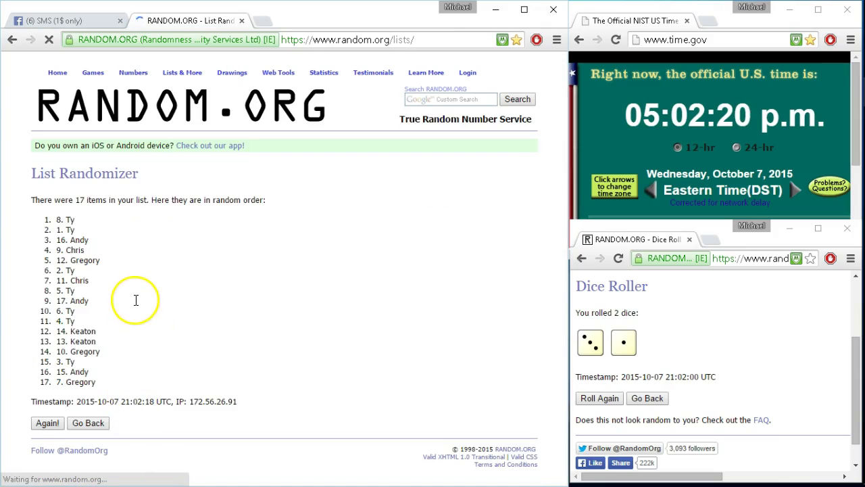
pyautogui.moveTo(73, 201); pyautogui.dragTo(156, 205)
pyautogui.scroll(-1, 101, 290)
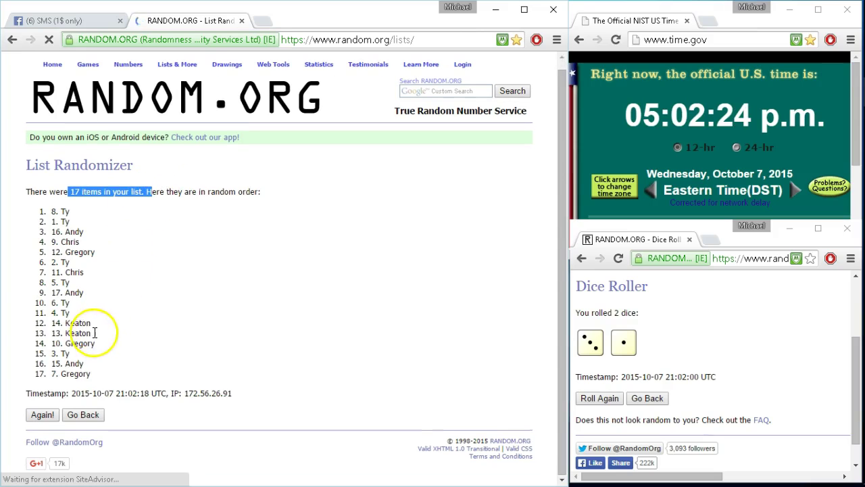
pyautogui.scroll(-1, 51, 406)
pyautogui.click(42, 406)
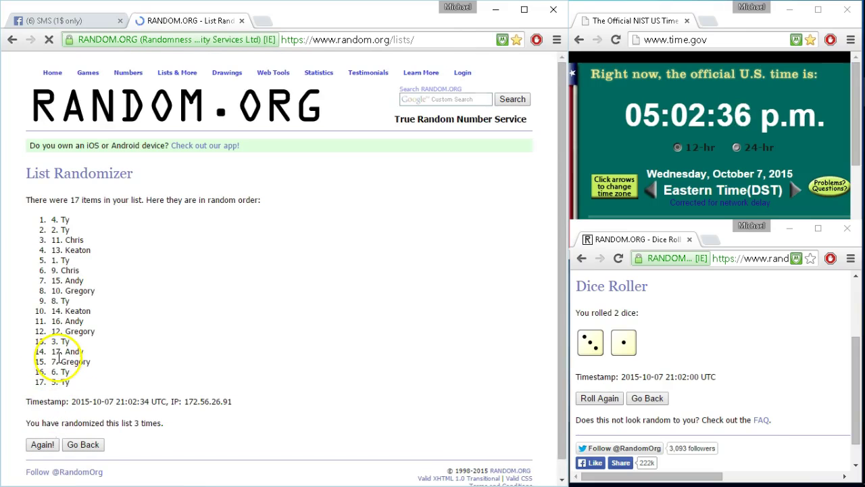
pyautogui.scroll(-1, 55, 365)
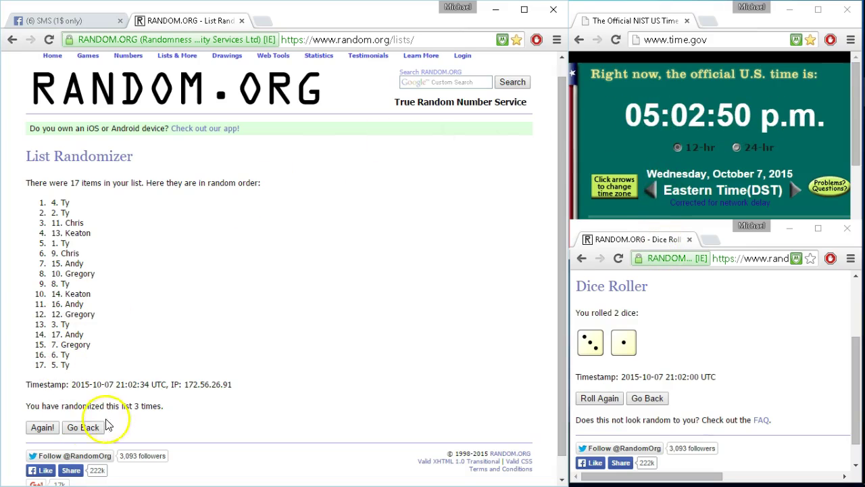
pyautogui.scroll(-1, 117, 324)
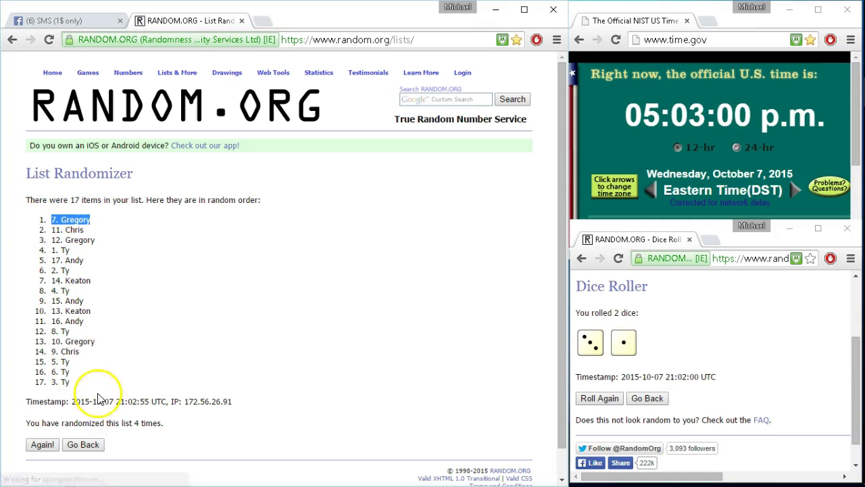
pyautogui.moveTo(130, 424); pyautogui.dragTo(183, 425)
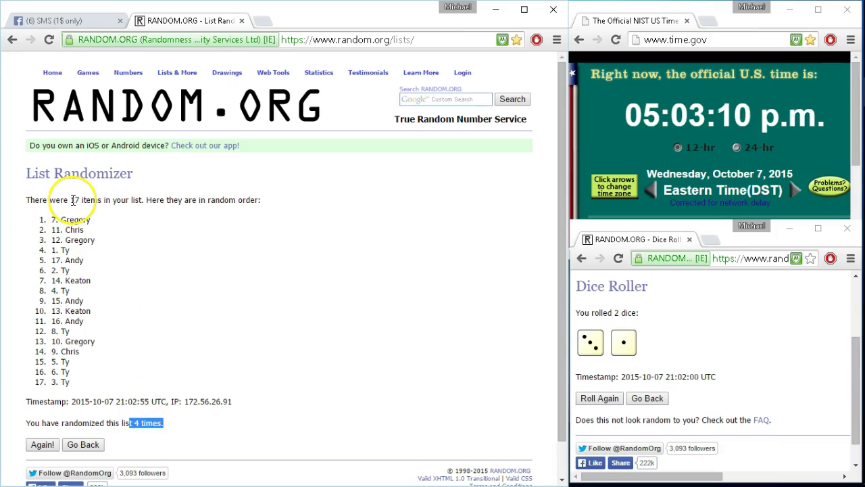
pyautogui.moveTo(49, 219); pyautogui.dragTo(135, 218)
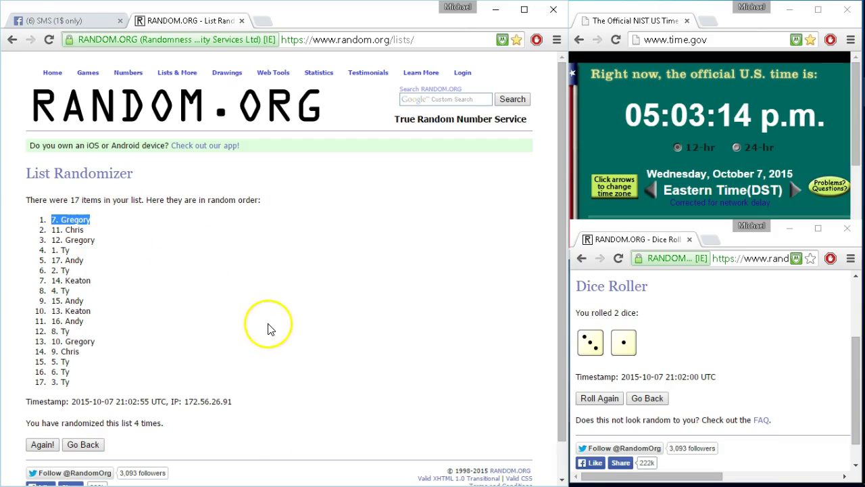
# Step: Add a 'DONE' reply beneath the LIVE comment in the Facebook group thread
pyautogui.click(77, 23)
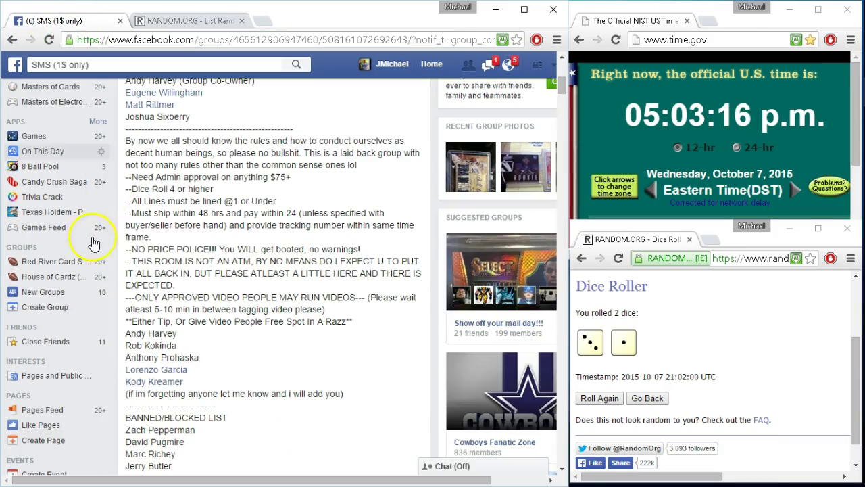
pyautogui.scroll(-15, 101, 274)
pyautogui.scroll(-15, 102, 281)
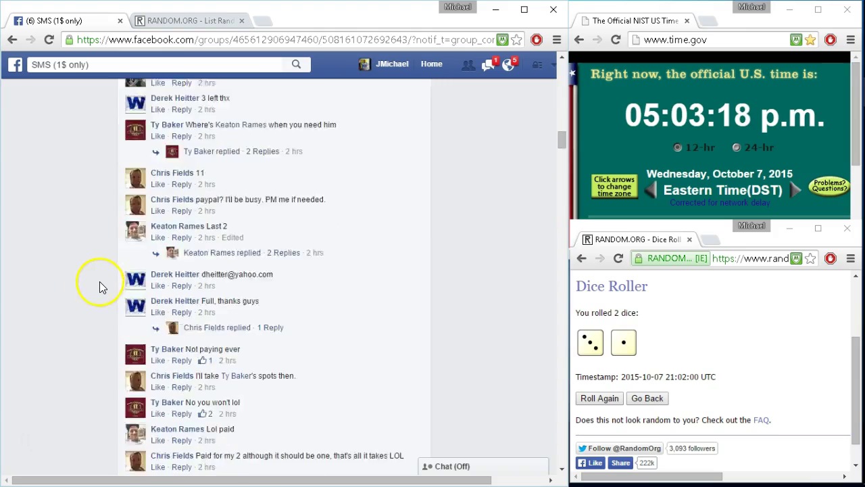
pyautogui.scroll(-10, 94, 301)
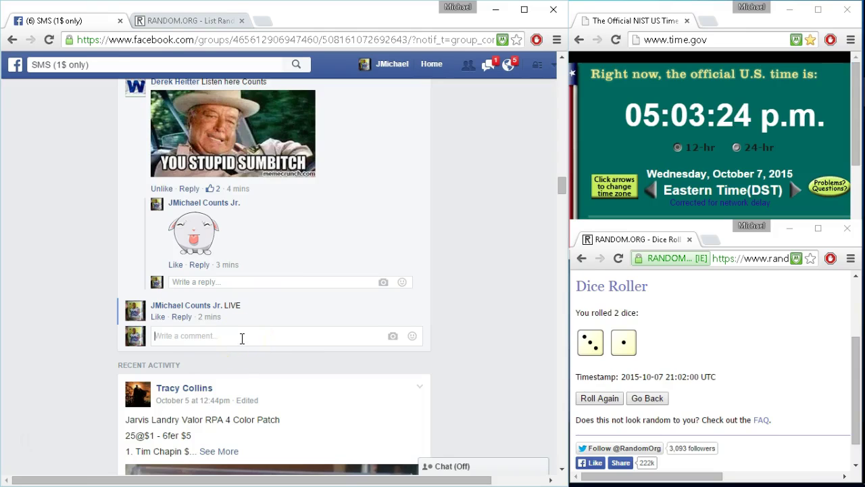
pyautogui.write('E')
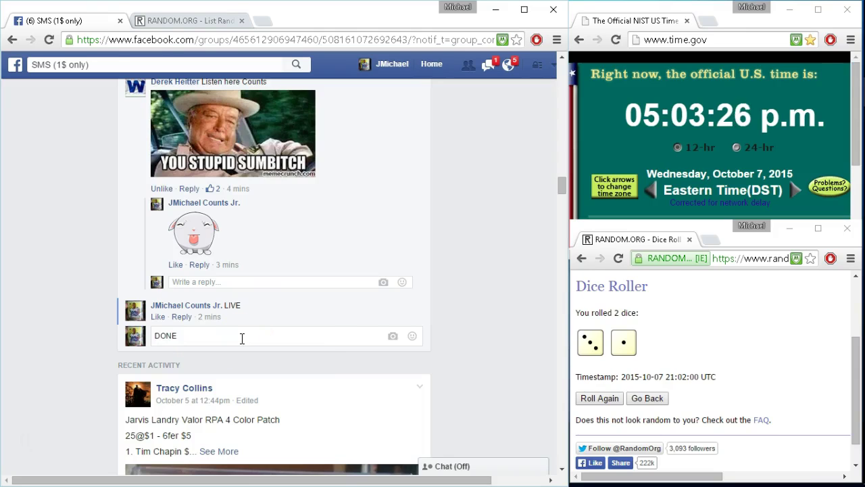
pyautogui.press('Return')
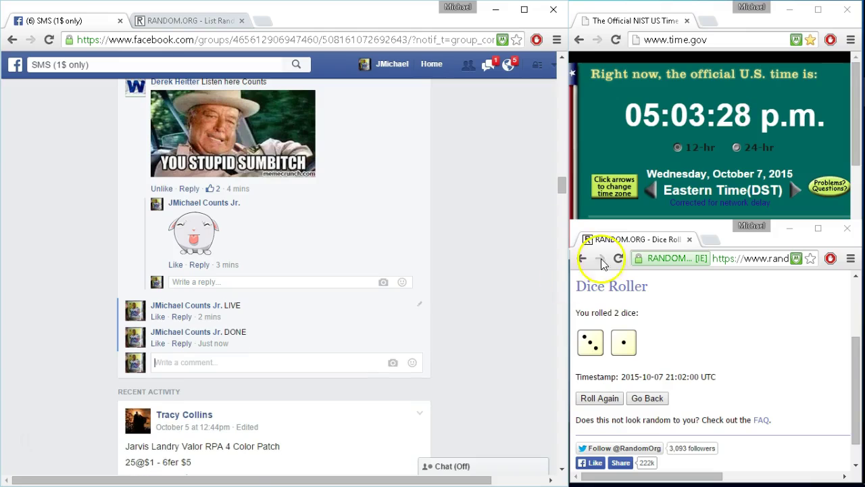